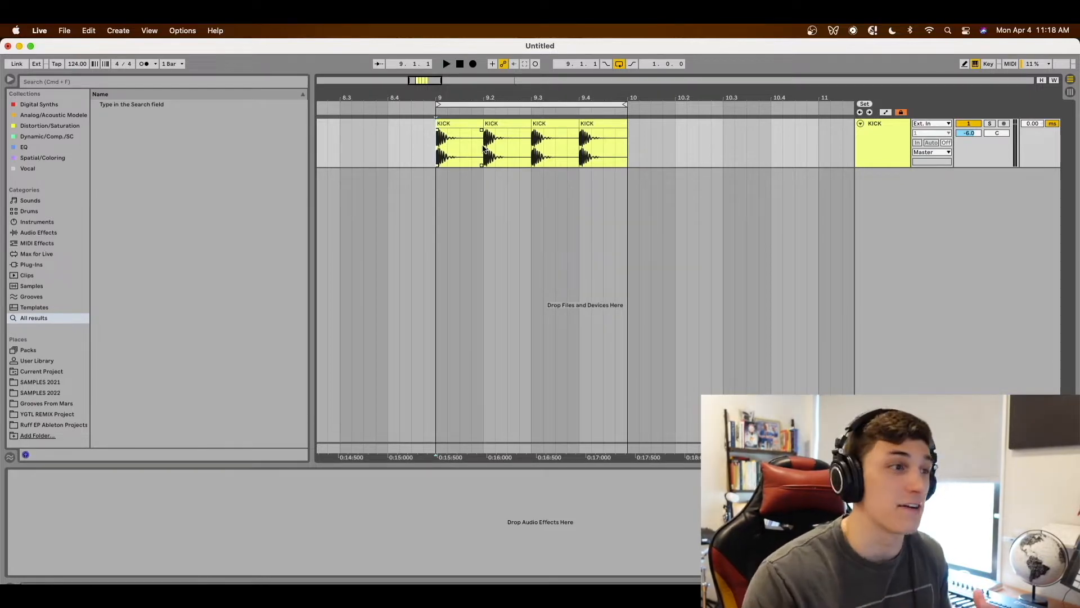
Play the kick loop and check its peak level in the Session mixer.
key("space")
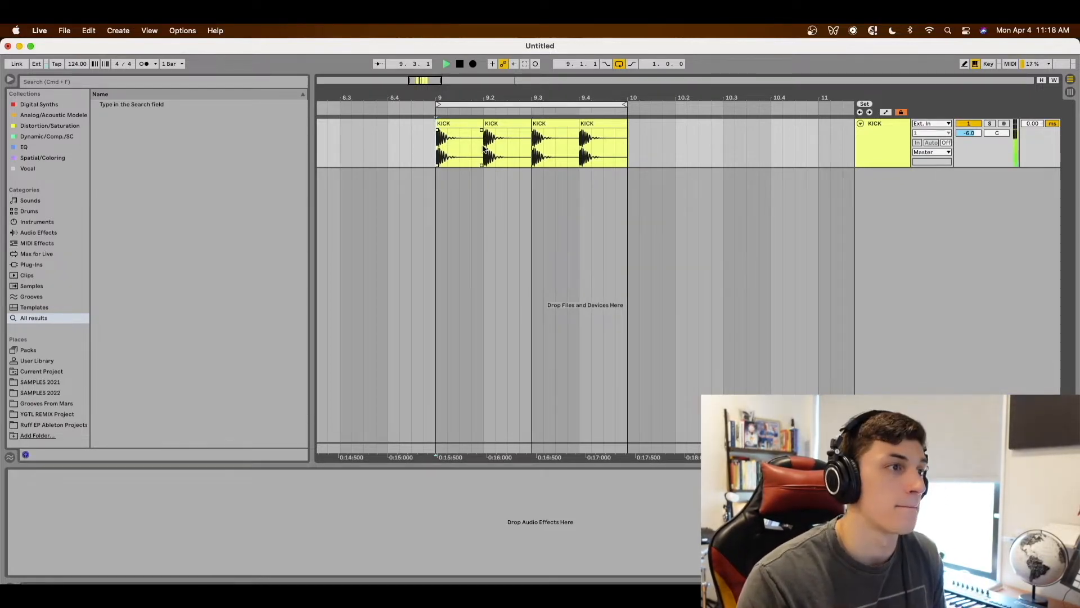
key("space")
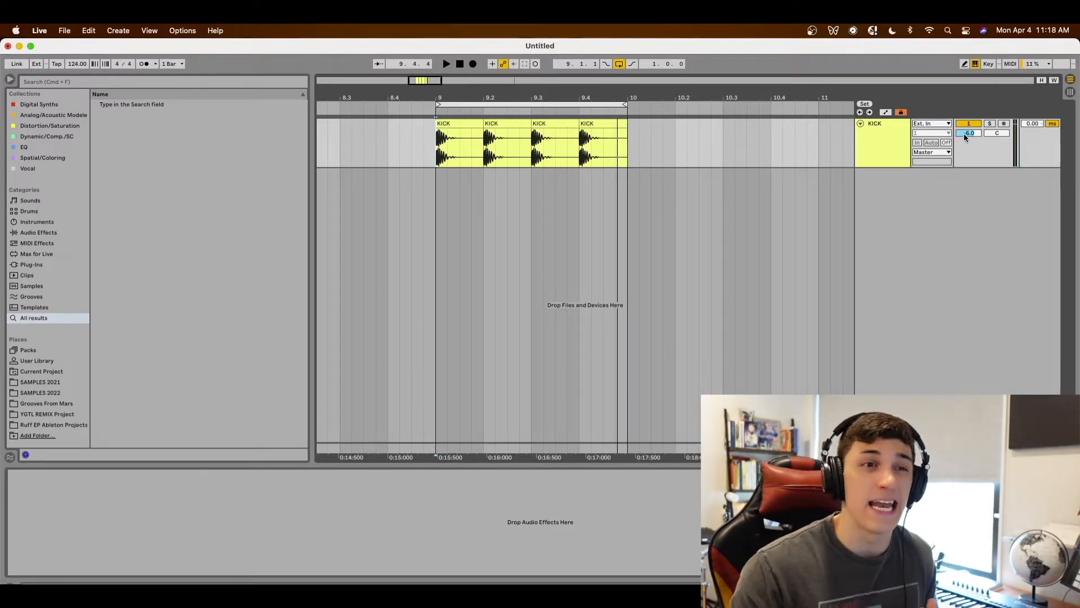
left_click(1071, 93)
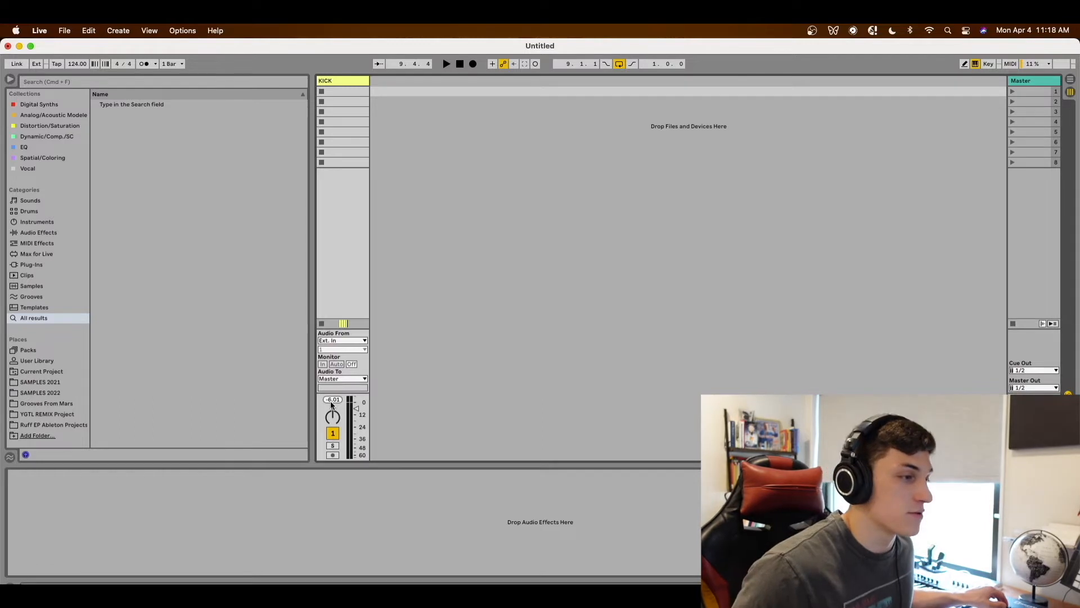
key("space")
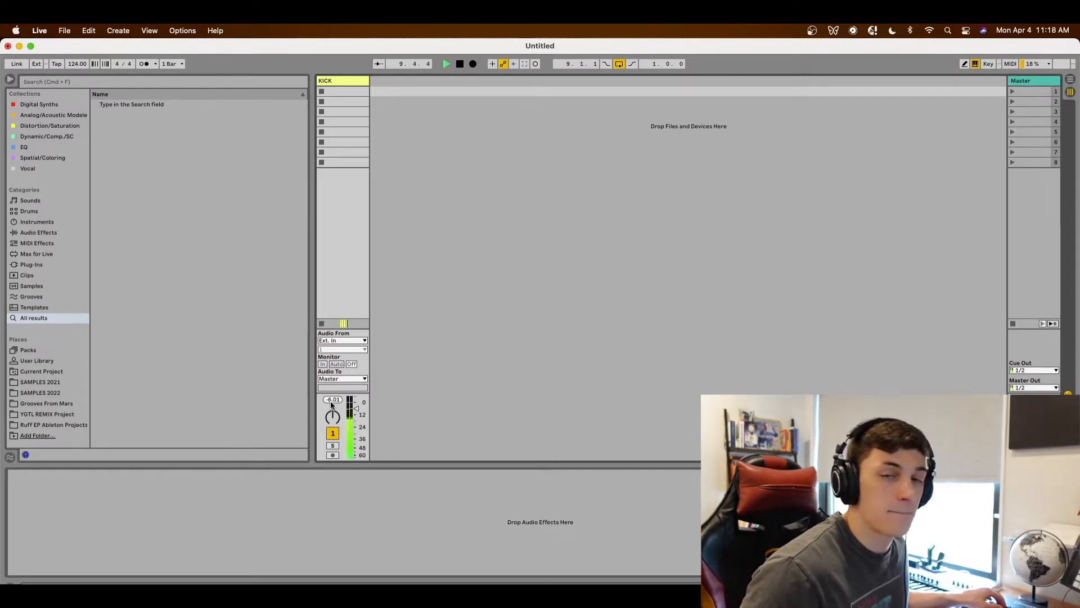
key("space")
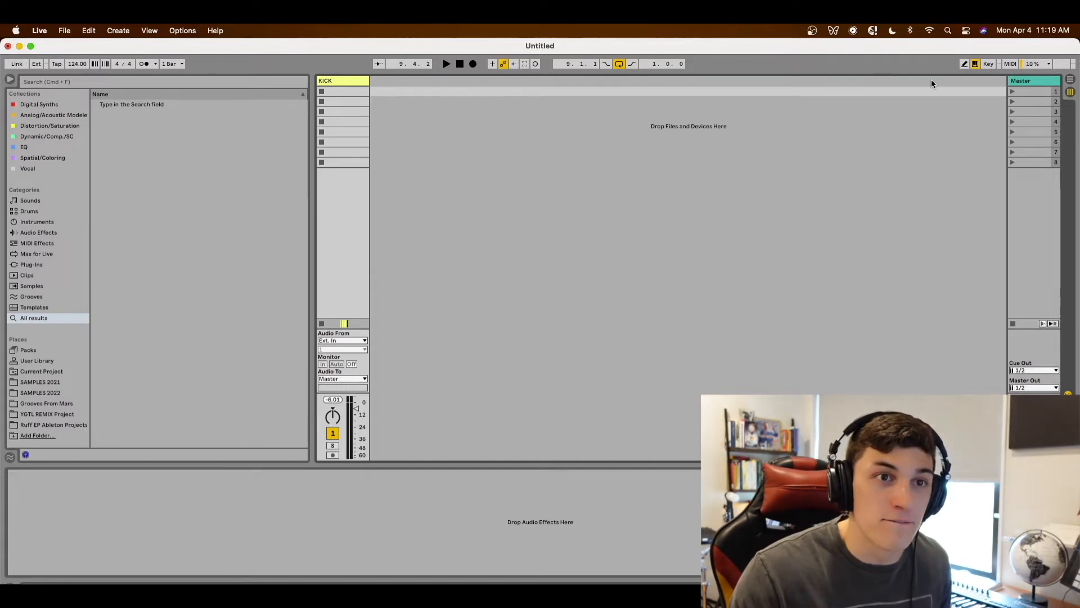
Add a Glue Compressor to the KICK track in the Arrangement and group it into an Audio Effect Rack.
left_click(1071, 80)
key("super+f")
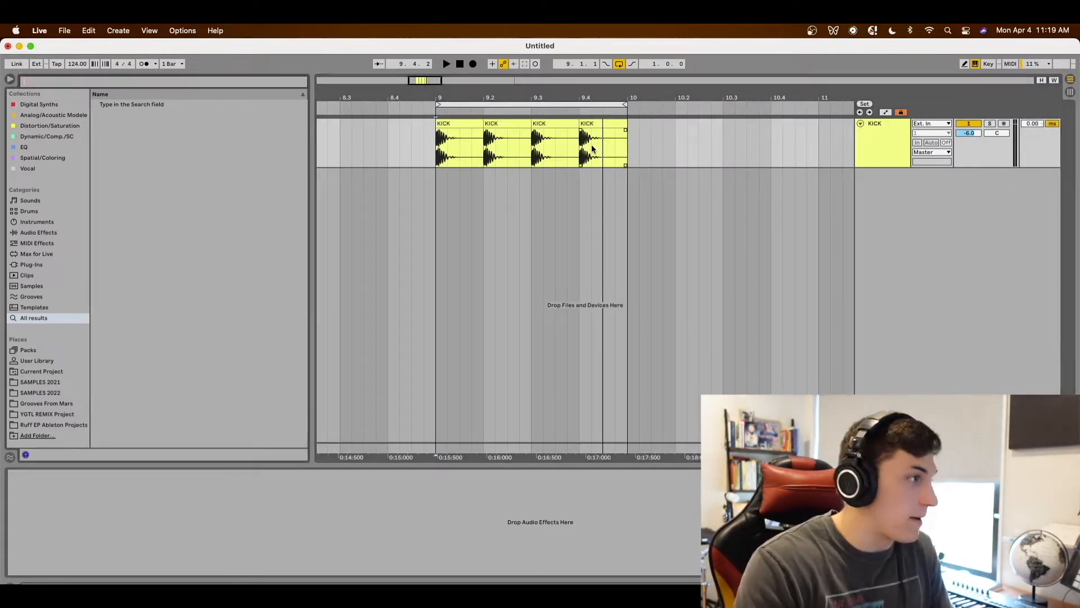
type("glue co")
key("Down")
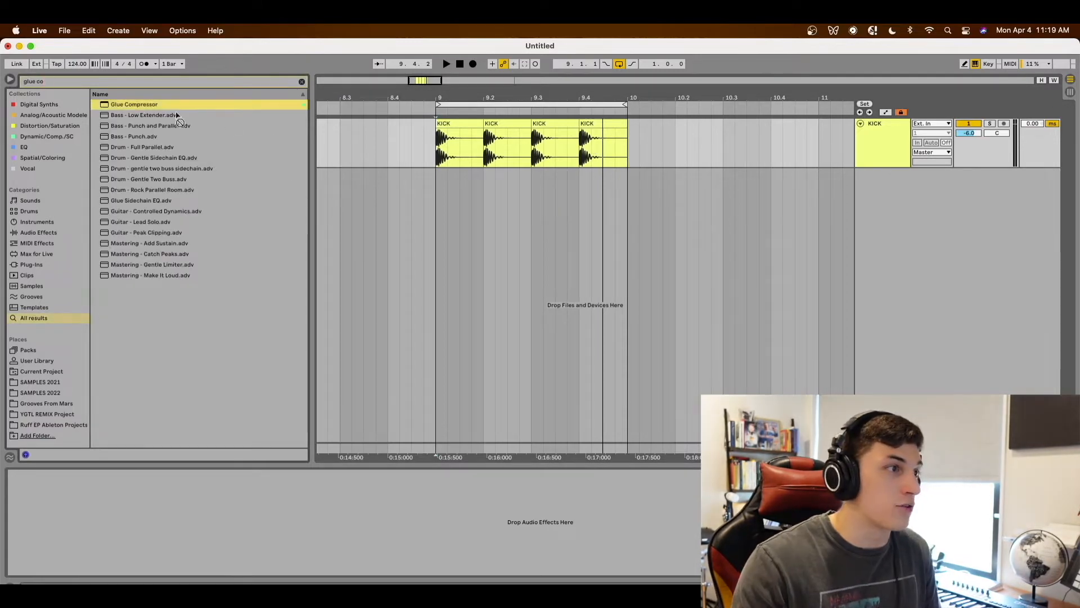
left_click_drag(422, 147, 465, 147)
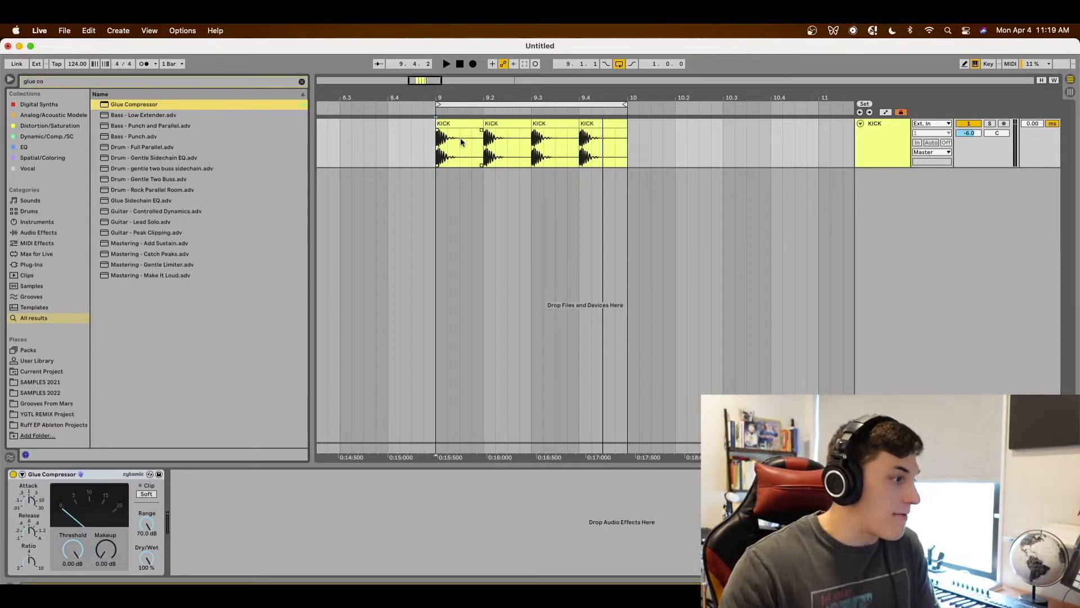
left_click(60, 478)
key("super+g")
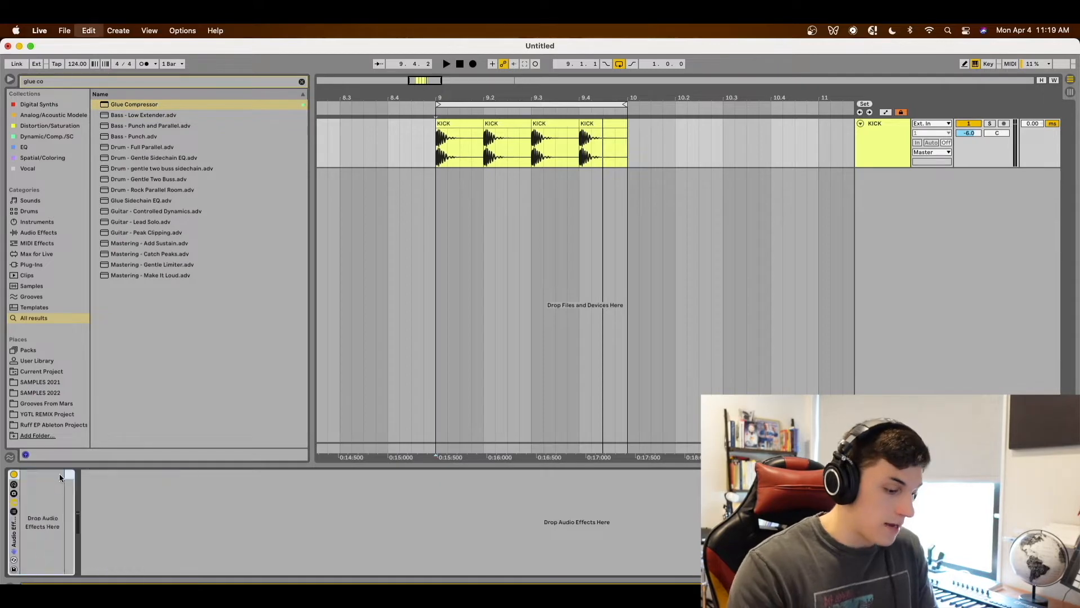
Add a Utility device after the Glue Compressor inside the rack.
key("super+f")
type("util")
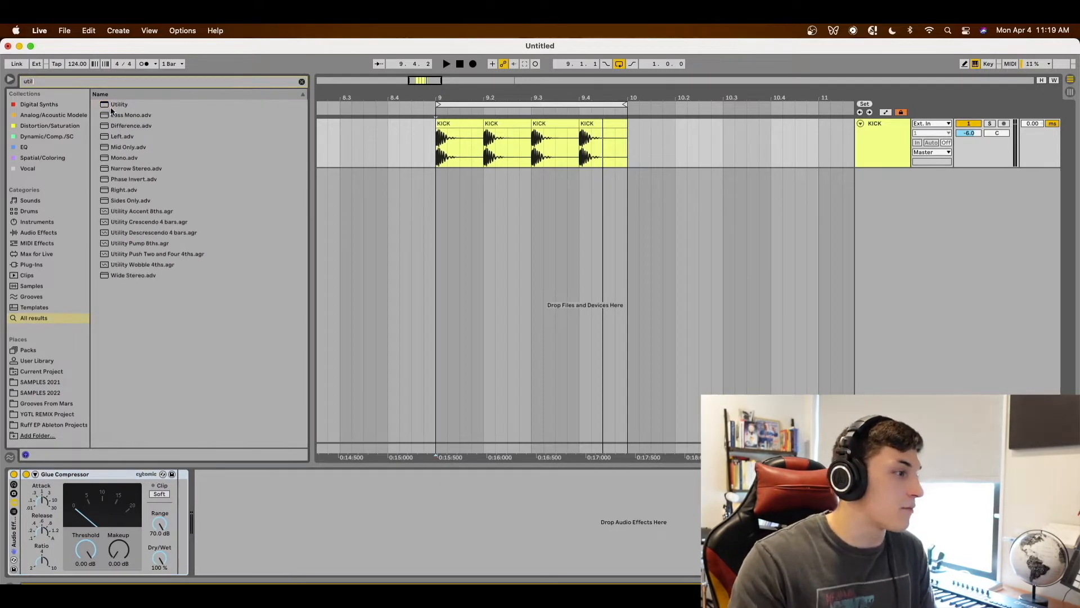
left_click(112, 107)
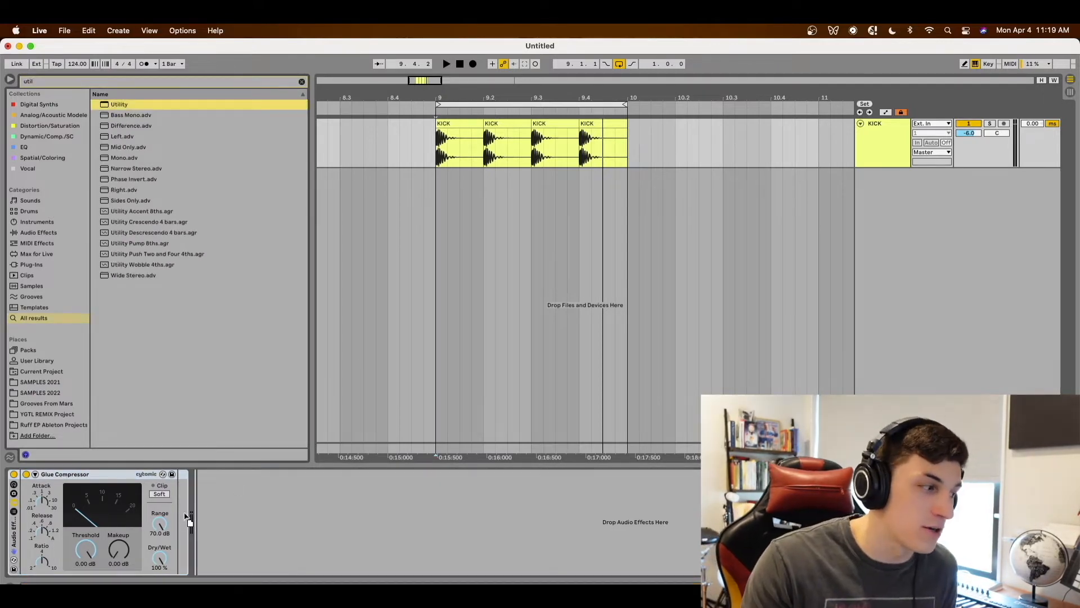
key("Return")
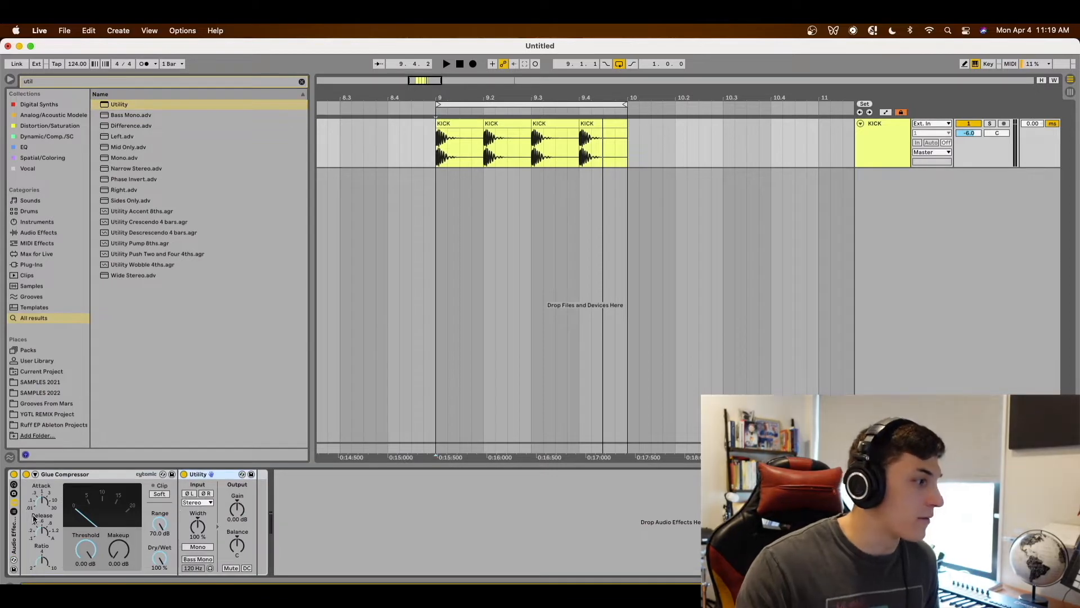
Show the rack's macros and map the Glue Compressor's Makeup and the Utility's Gain to Macro 1.
left_click(15, 490)
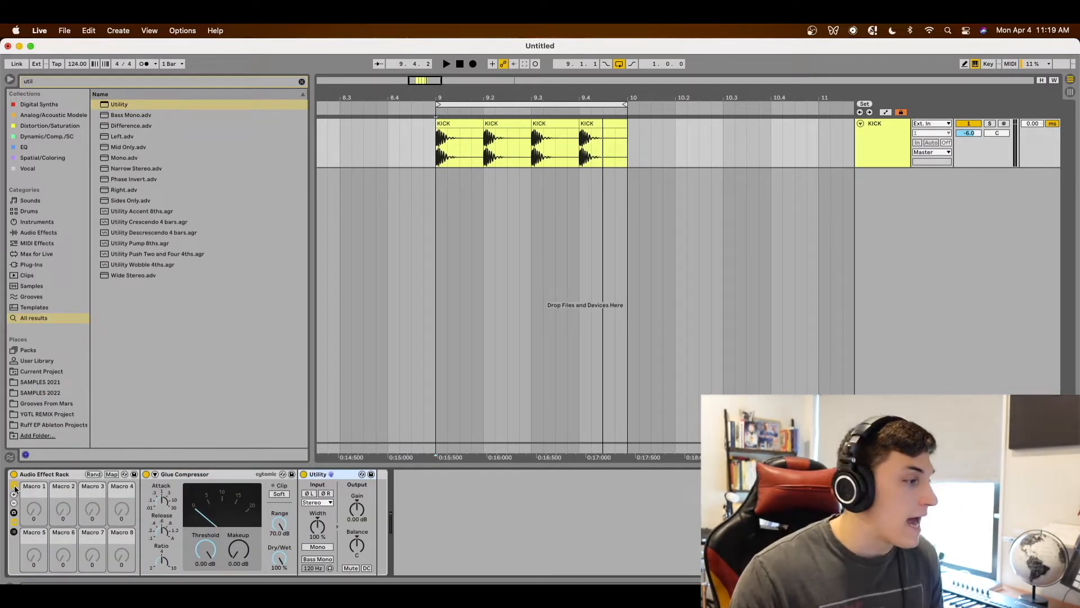
left_click(113, 474)
left_click(242, 556)
left_click(35, 518)
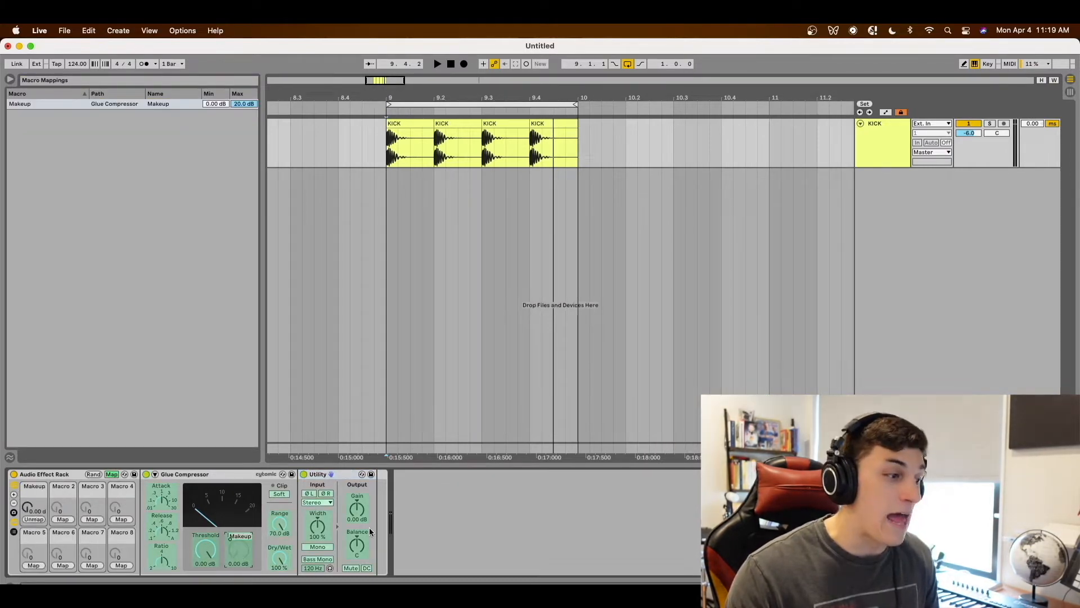
left_click(34, 519)
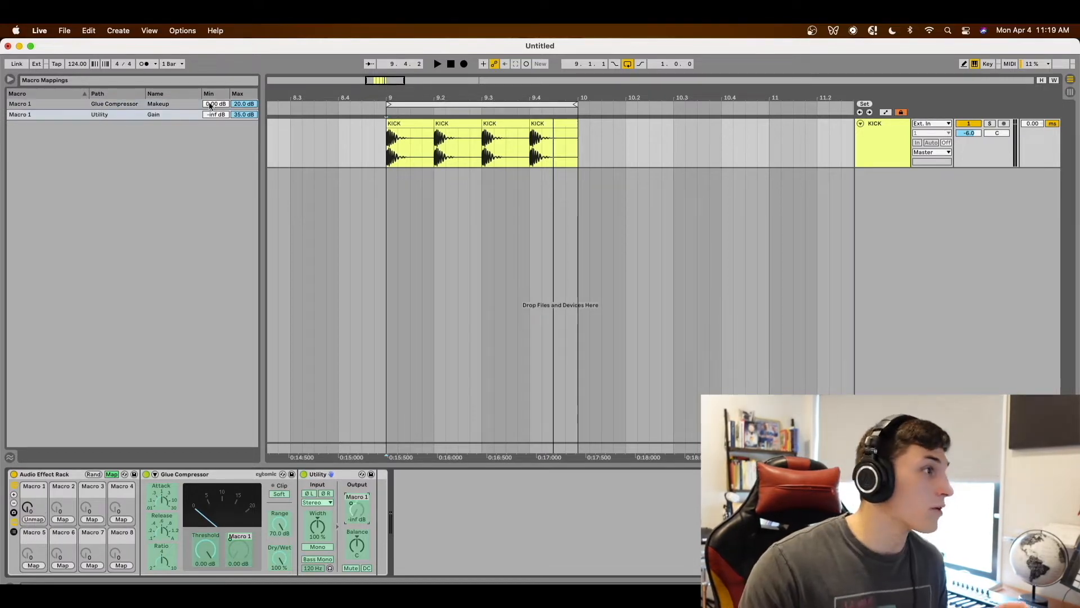
Set the Utility Gain mapping on Macro 1 to a minimum of 0 dB and a maximum of -20 dB.
left_click(223, 115)
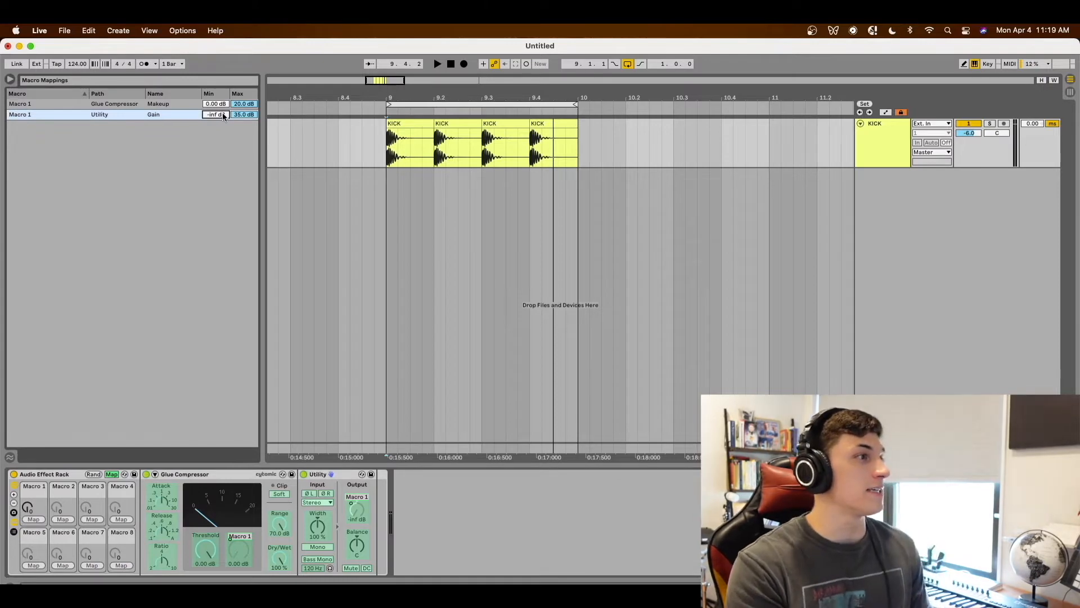
key("Return")
left_click(236, 115)
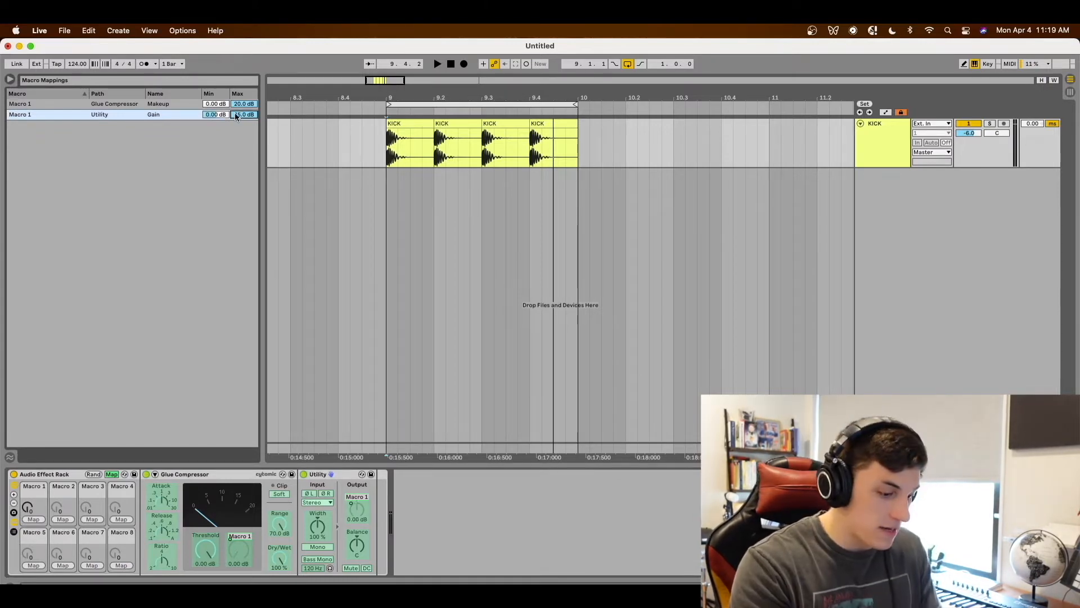
type("-02")
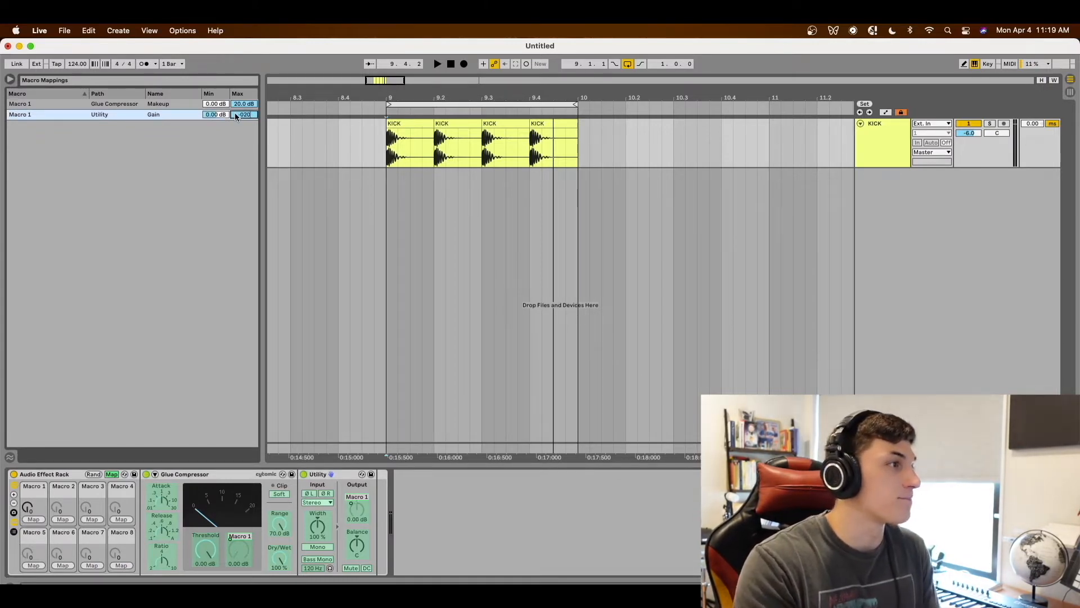
type("0")
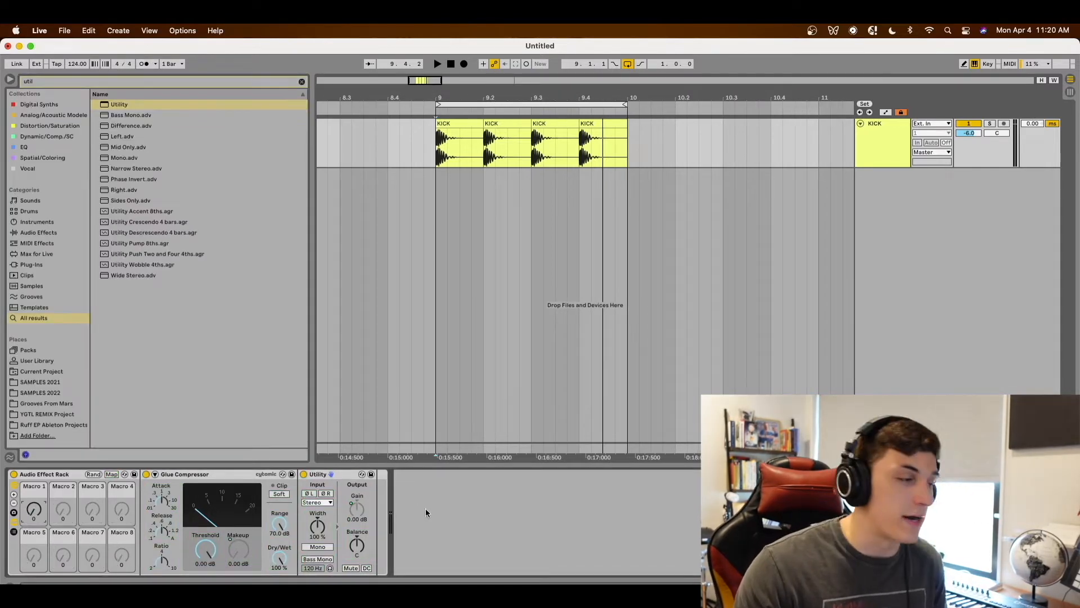
Enable Soft clipping on the Glue Compressor and raise the rack's Macro 1 to 21.
left_click(278, 493)
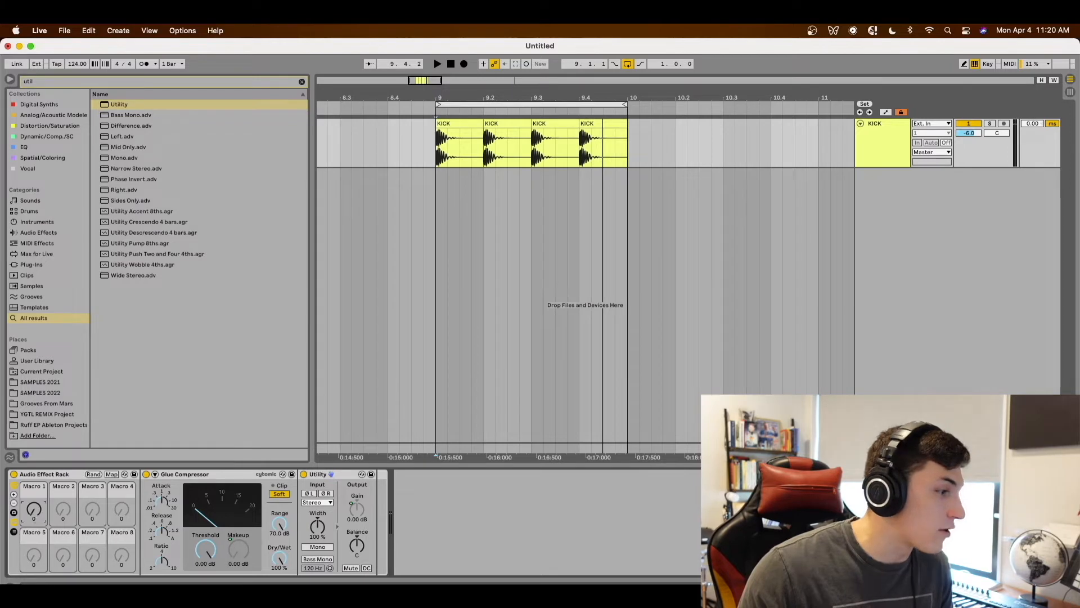
left_click_drag(33, 509, 33, 506)
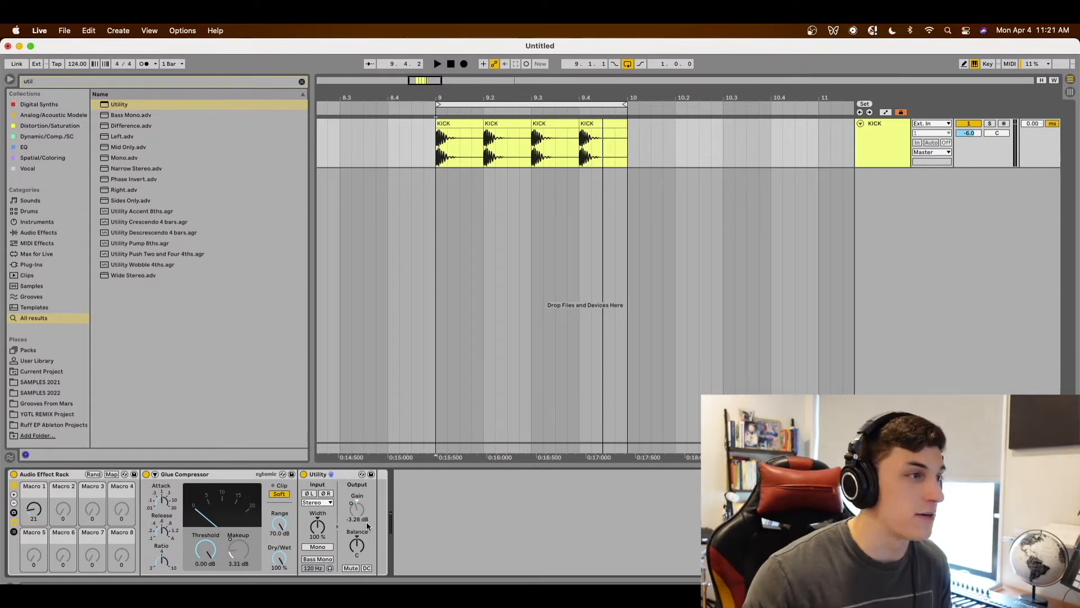
Play the kick loop with the rack bypassed and enabled to compare the sound, and check the track's peak level in the Session mixer.
key("space")
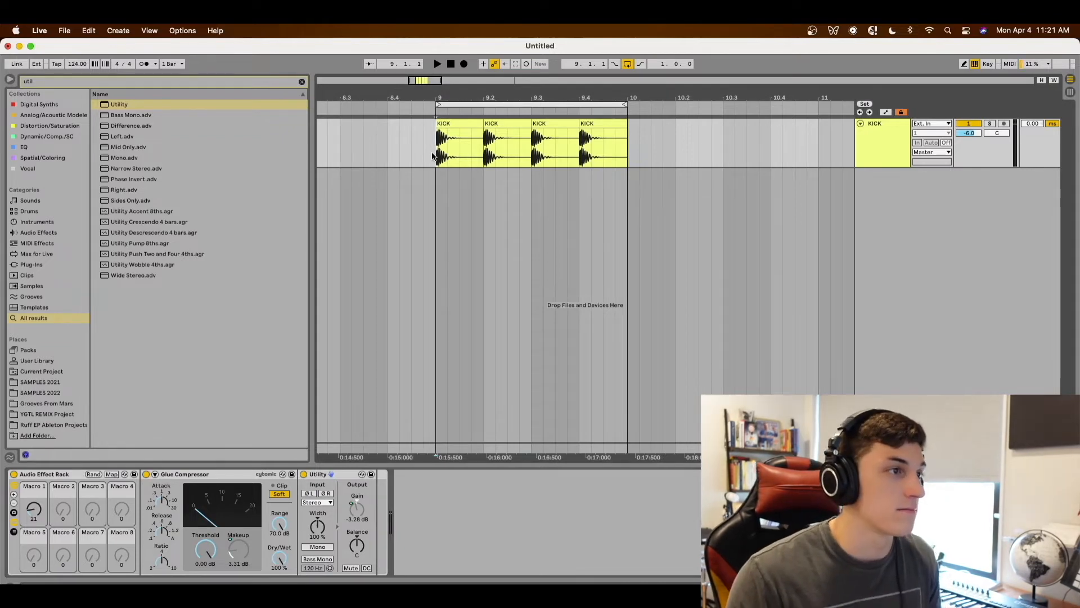
key("space")
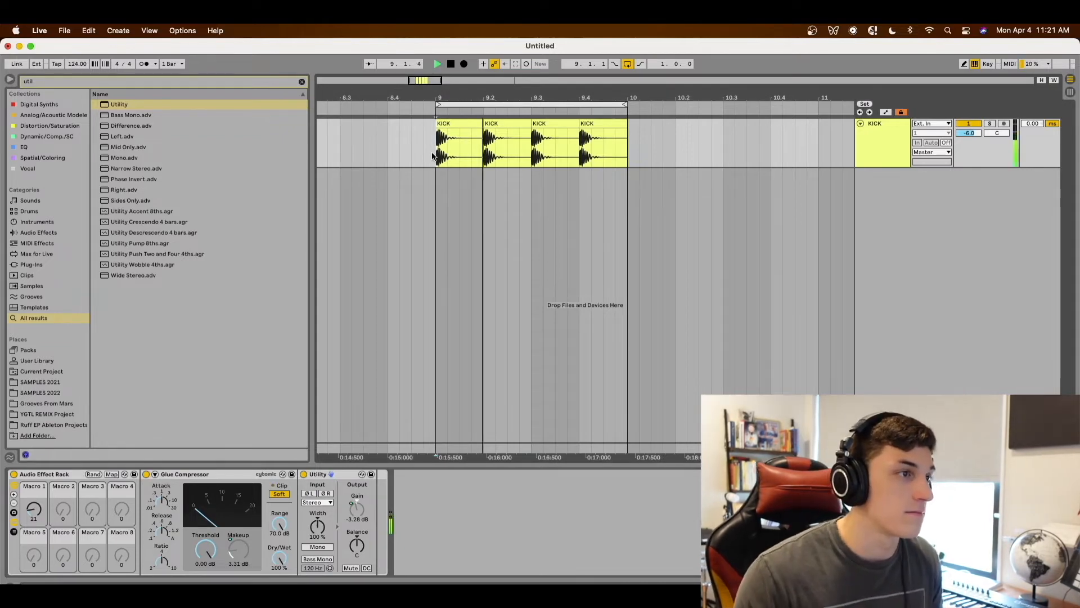
left_click(14, 474)
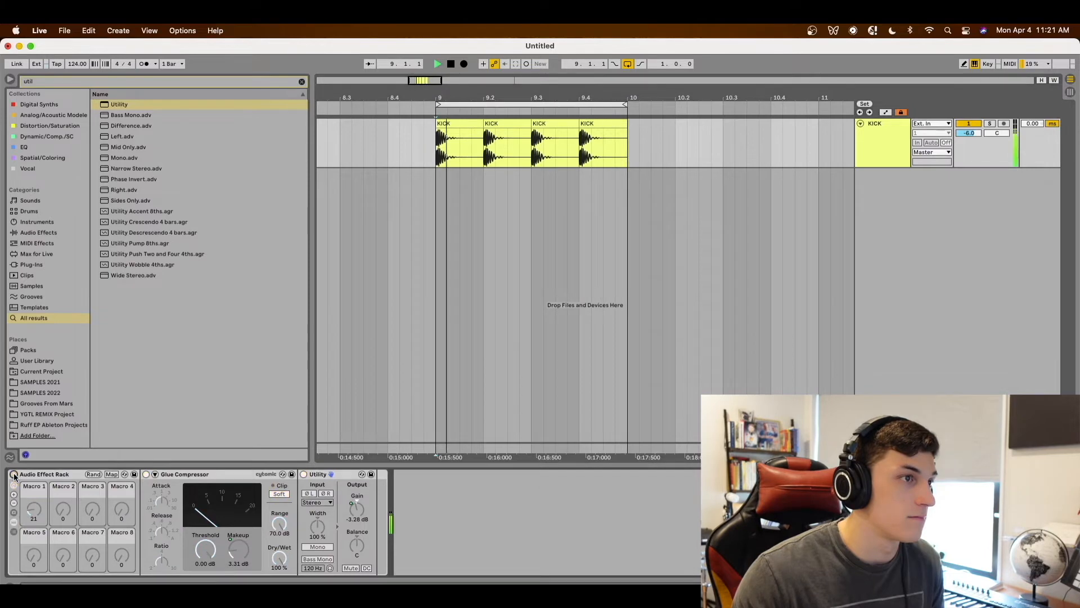
left_click(14, 474)
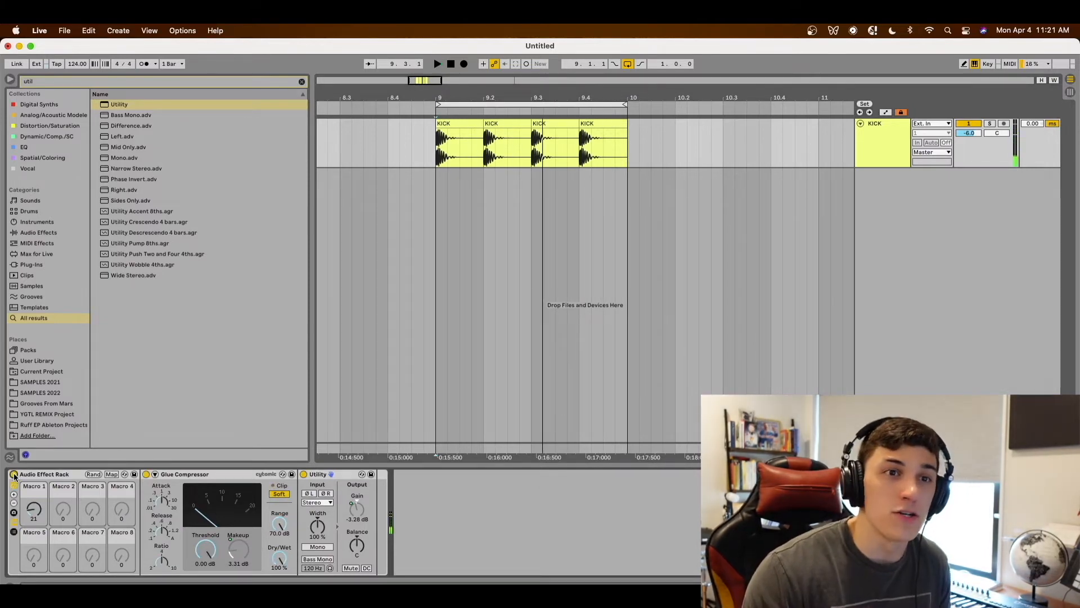
left_click(1070, 80)
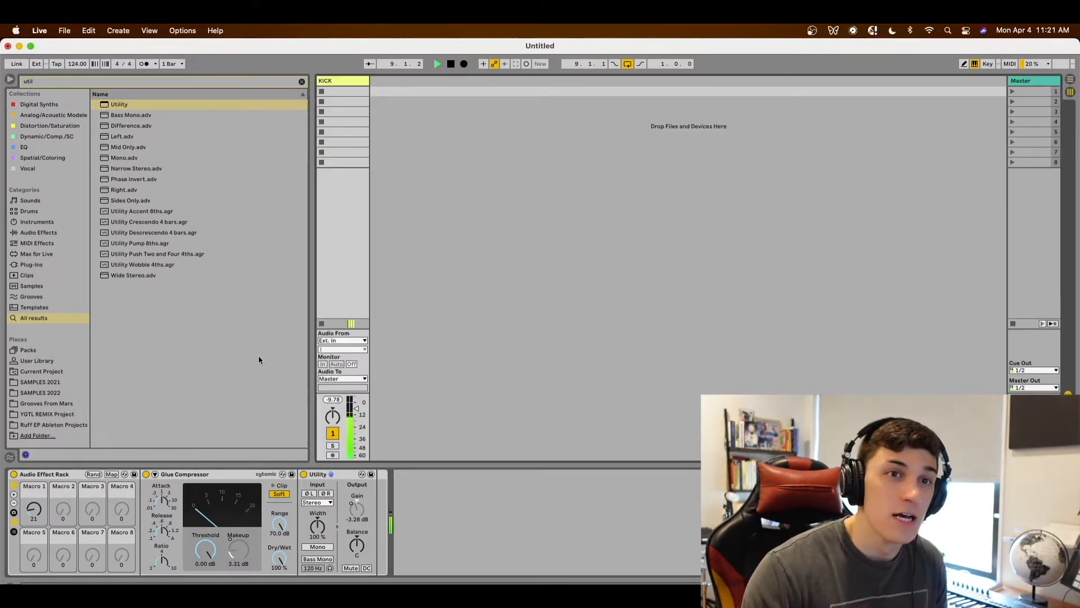
left_click(1069, 80)
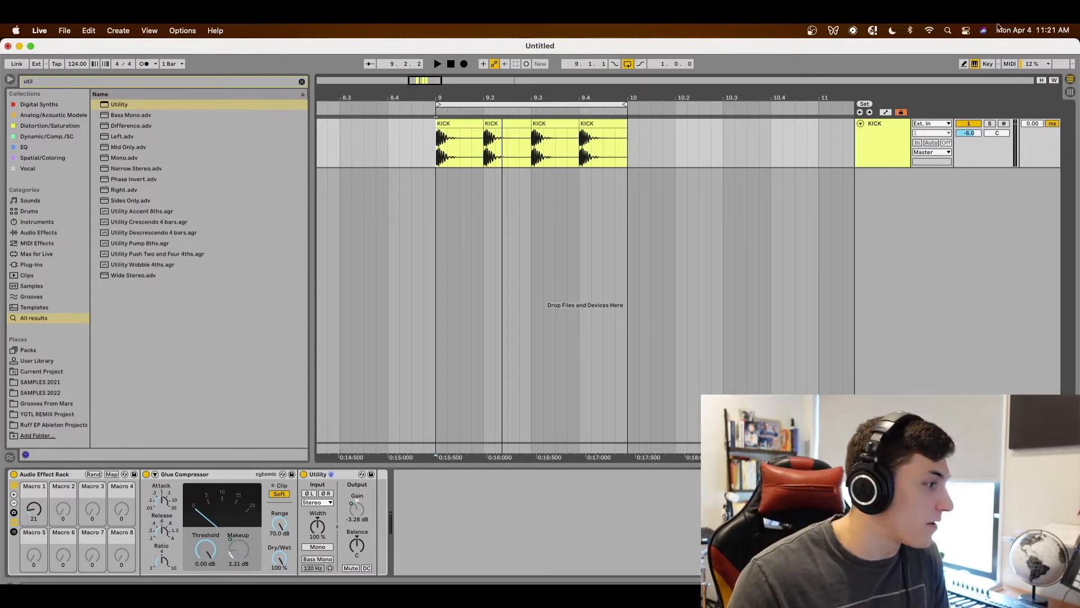
Add a Saturator to the KICK track after the Glue Compressor rack.
key("super+f")
type("satu")
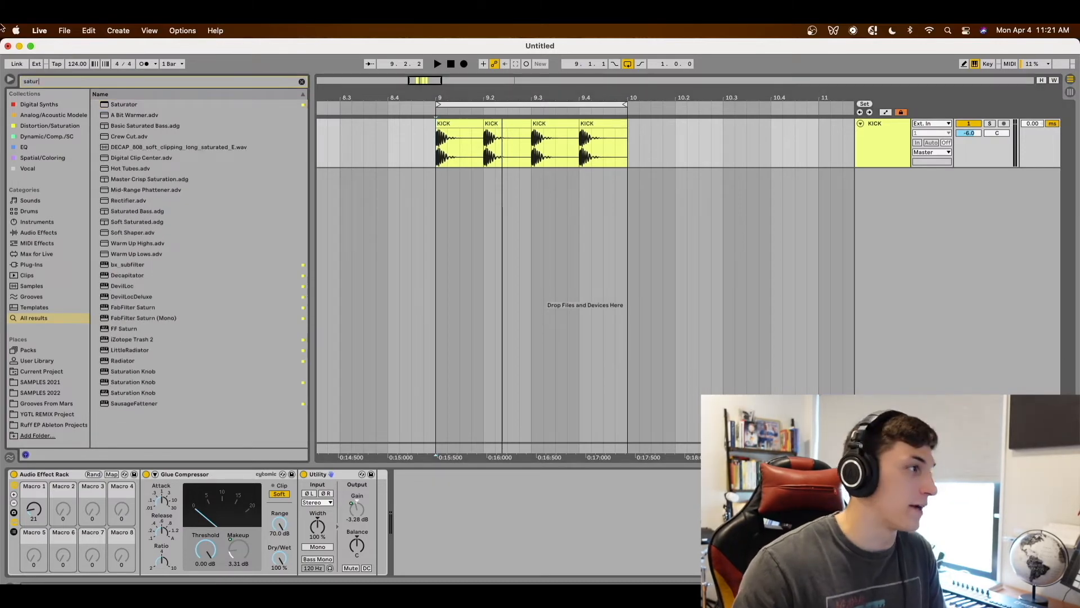
type("r")
key("Down")
key("Return")
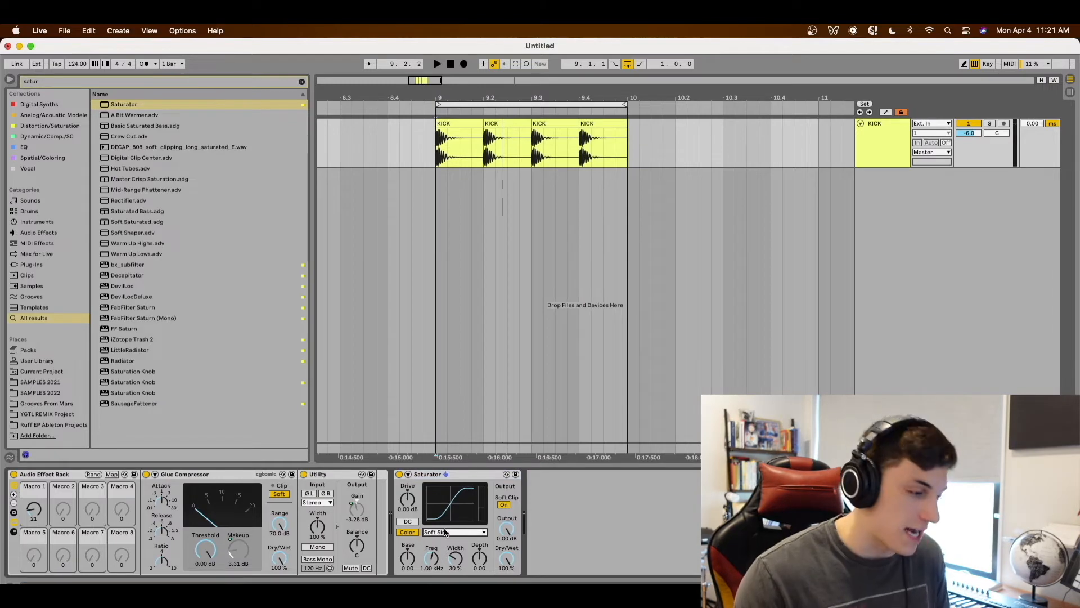
Add a Utility after the Saturator and group the two devices into a second Audio Effect Rack.
key("super+f")
type("uii")
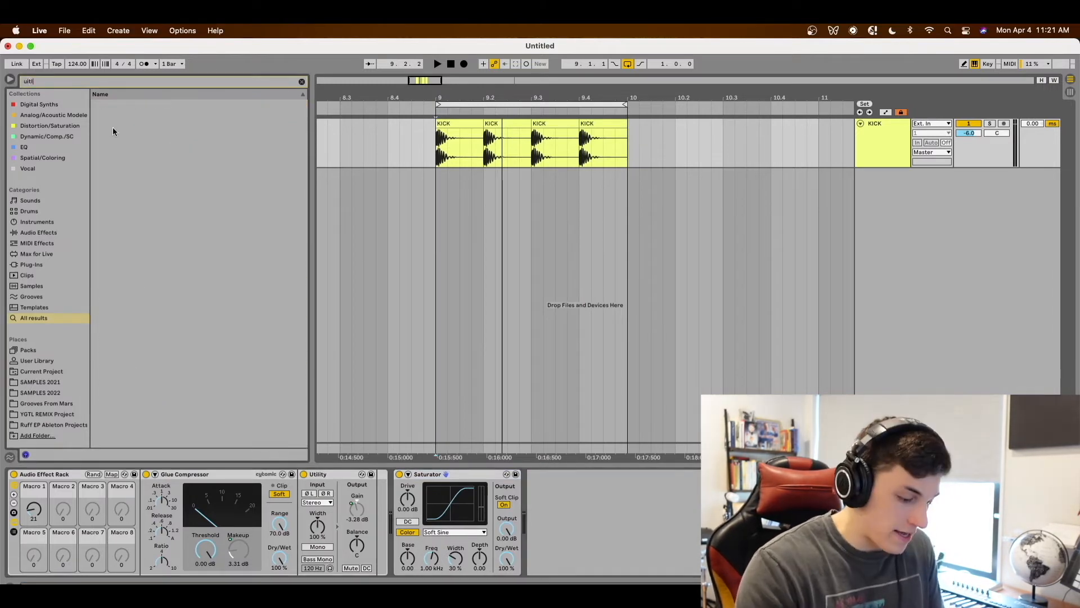
left_click_drag(118, 104, 568, 535)
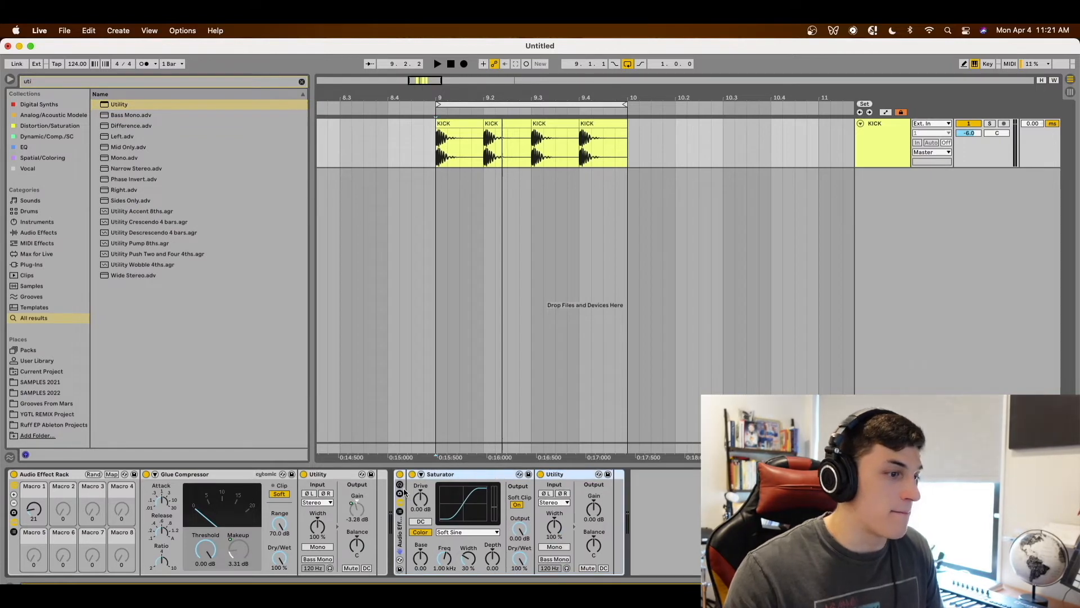
key("super+g")
Map the Saturator's Drive and its Utility's Gain to the second rack's Macro 1, and raise that macro to 19.
left_click(498, 475)
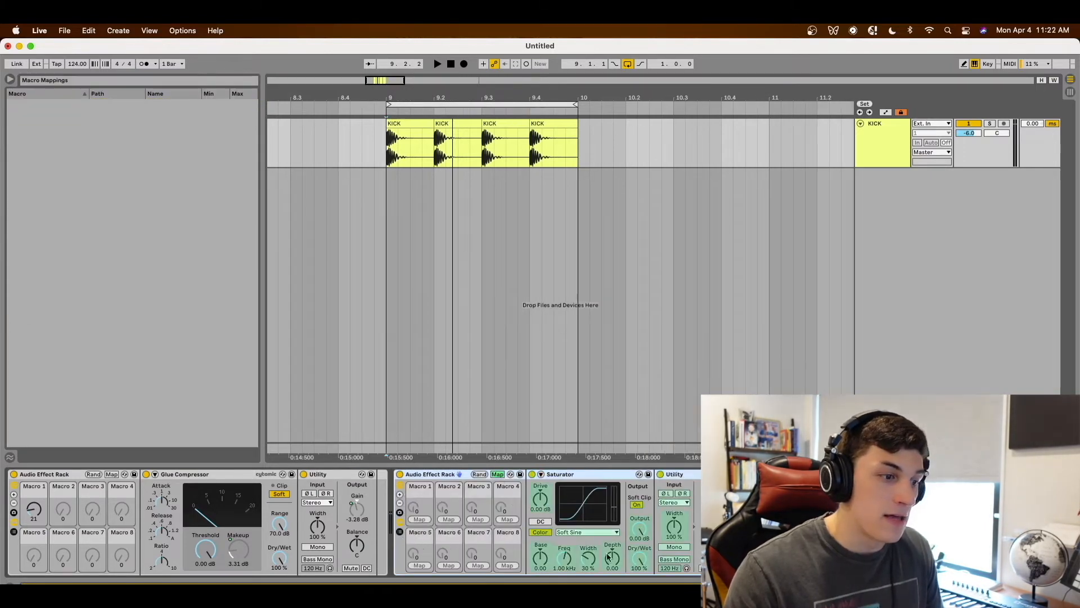
left_click(423, 519)
left_click(714, 510)
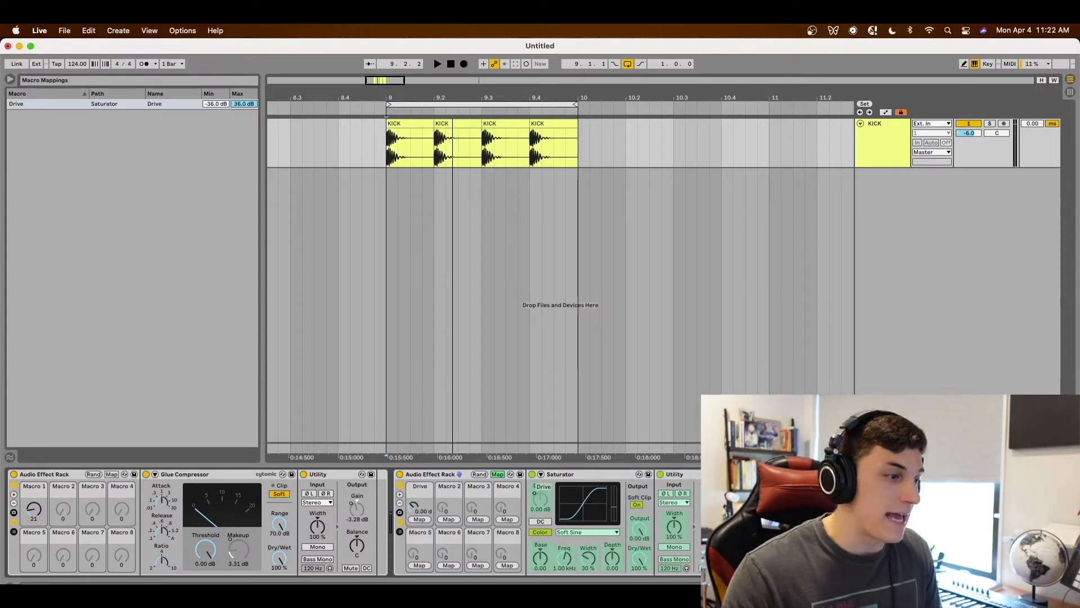
left_click(421, 519)
left_click(499, 476)
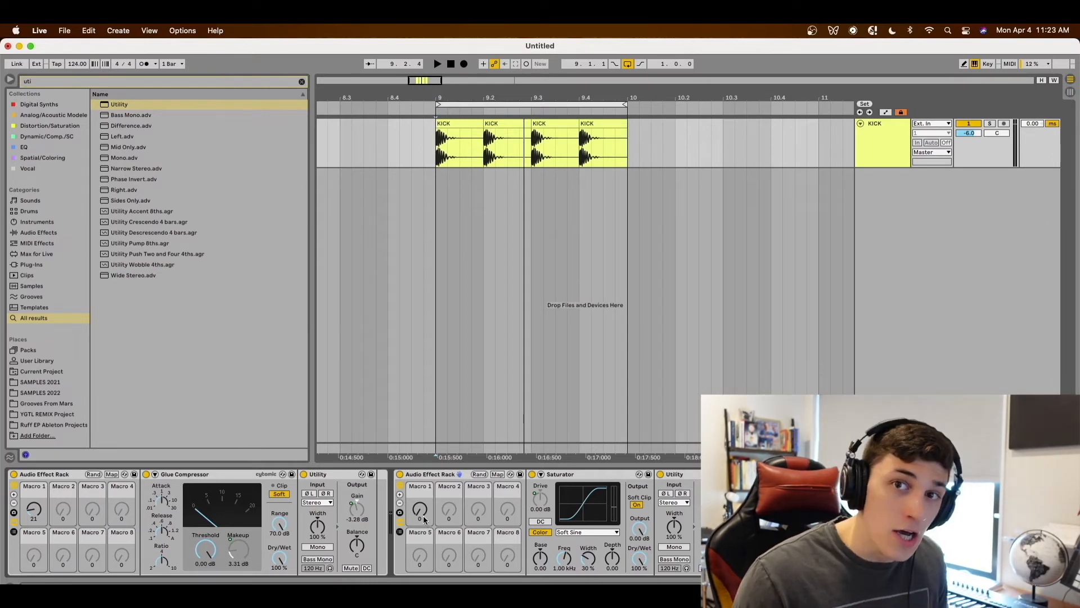
left_click_drag(416, 516, 417, 510)
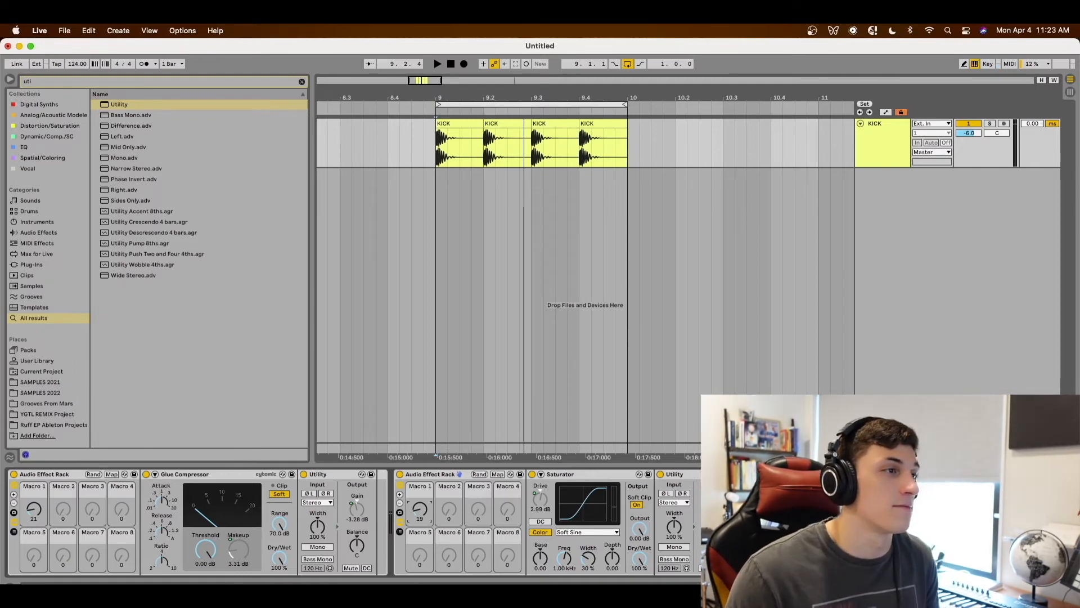
Play the kick loop through both racks and check the KICK track's peak level in the Session mixer.
key("space")
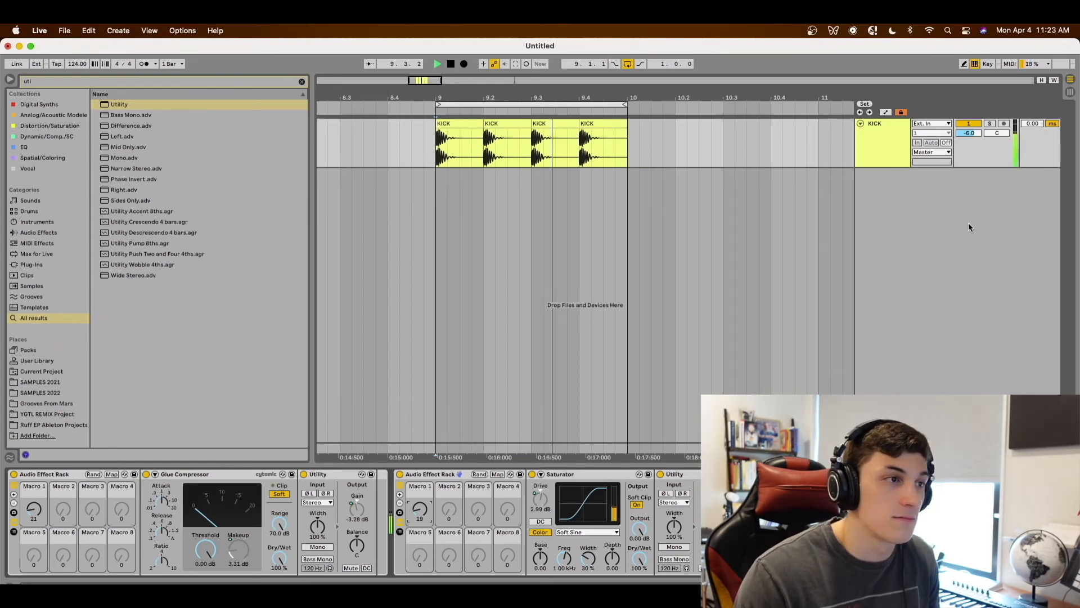
key("space")
left_click(1071, 93)
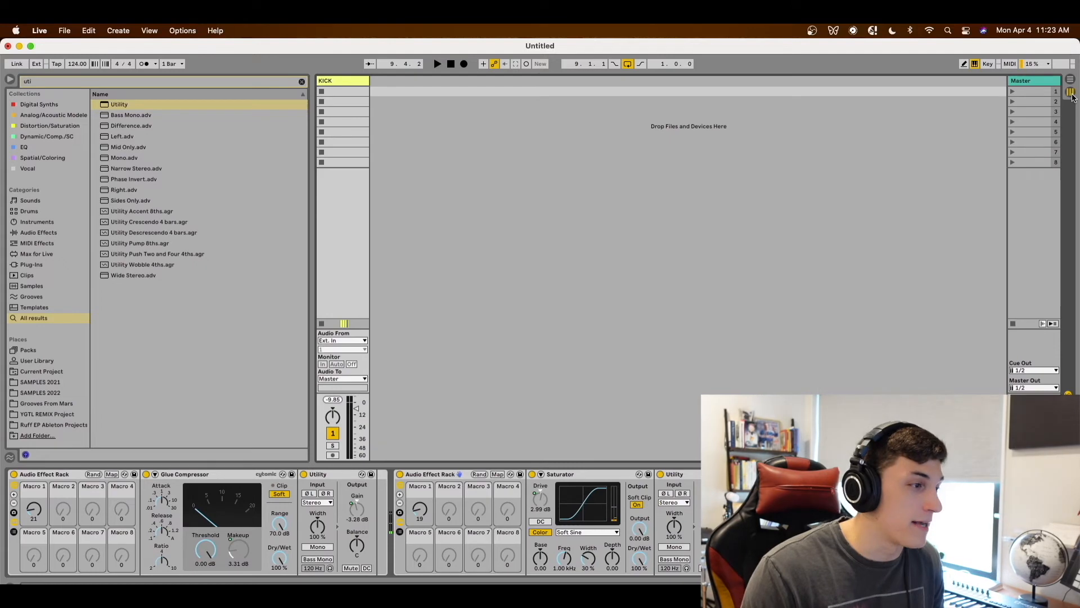
key("space")
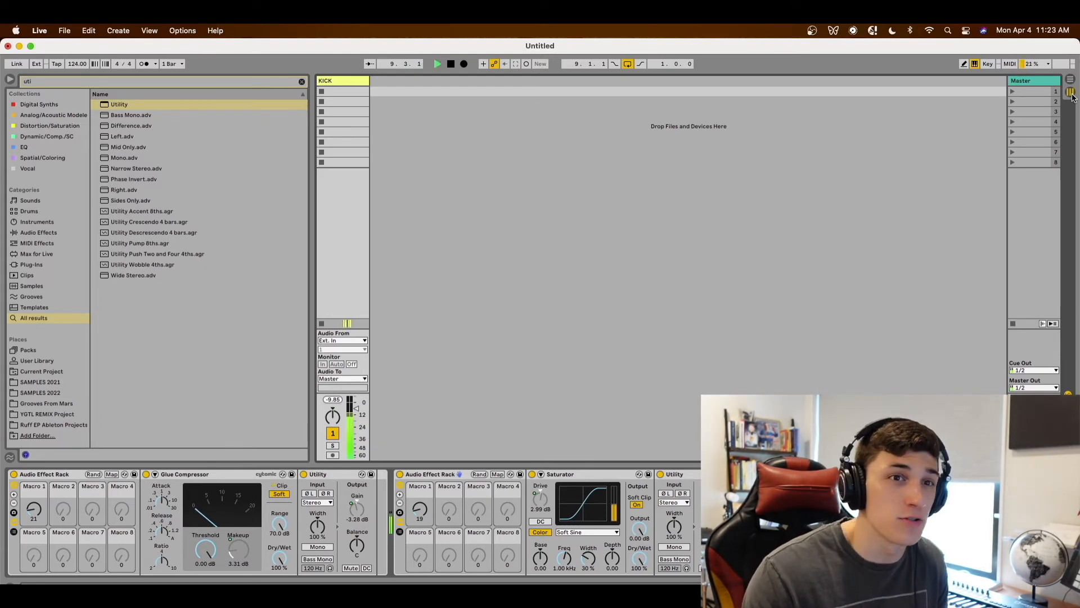
key("space")
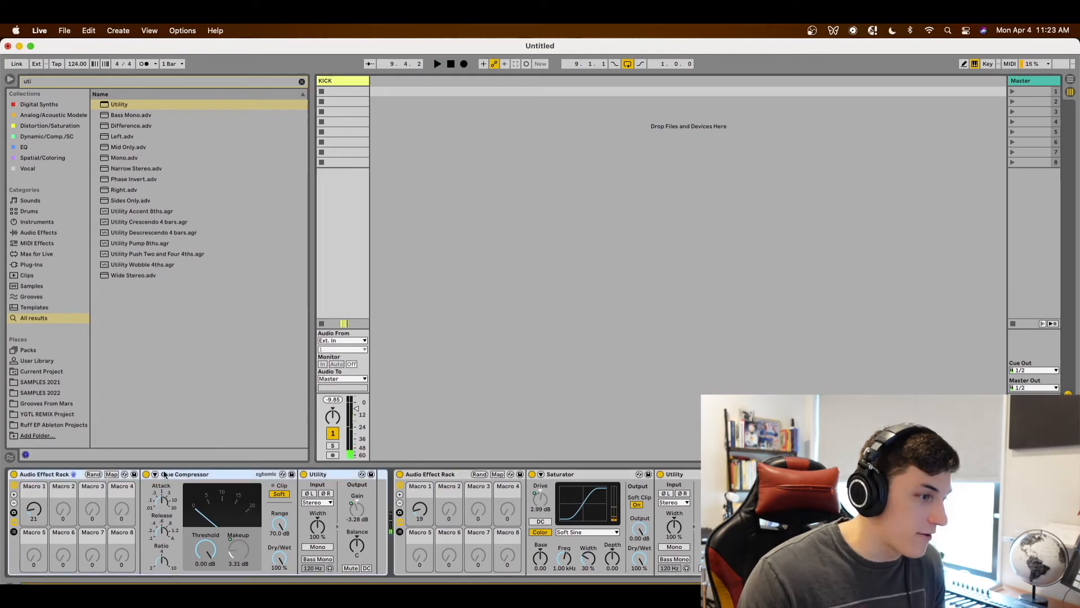
Group both racks into one parent Audio Effect Rack and play the kick with it bypassed and re-enabled to compare peak levels.
key("super+g")
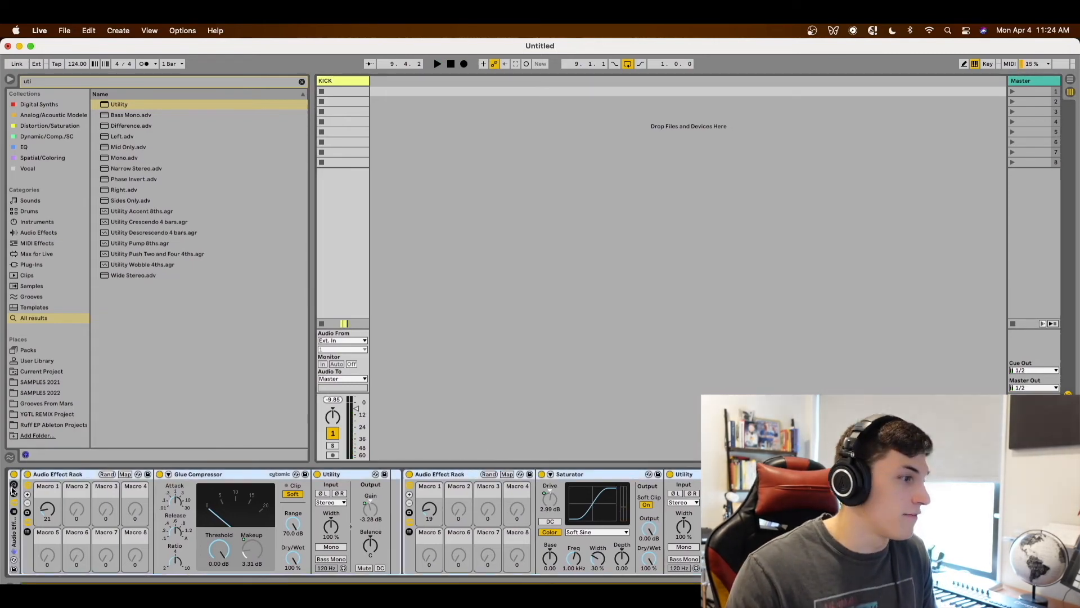
key("space")
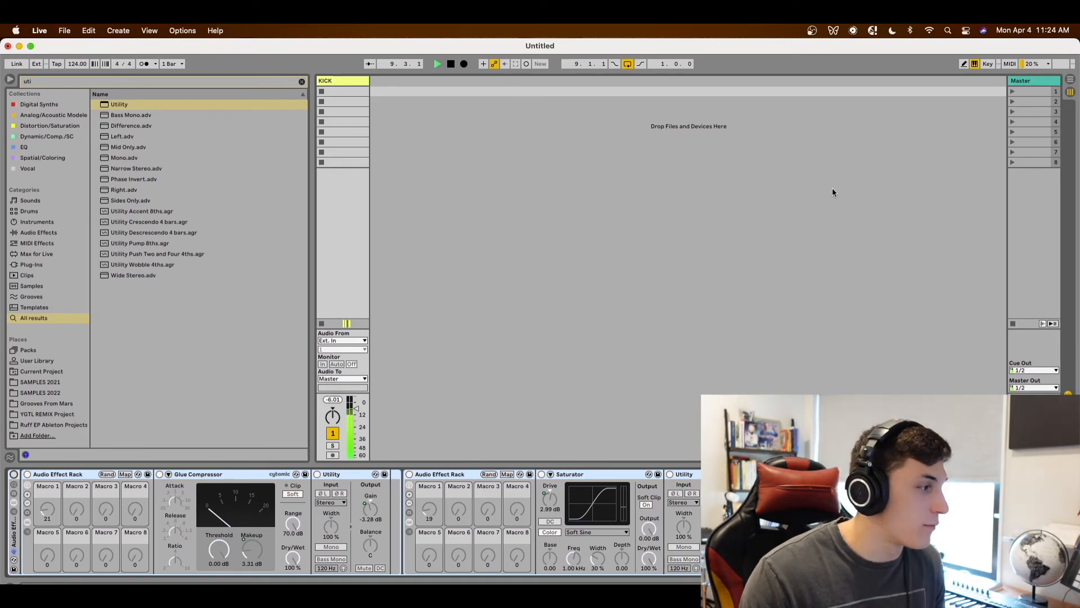
left_click(14, 476)
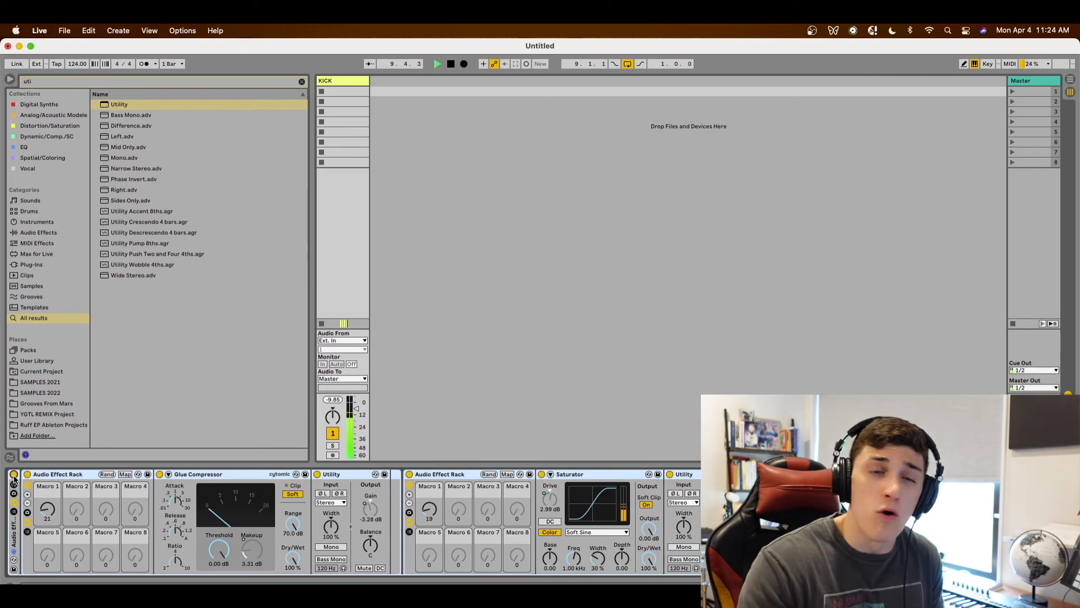